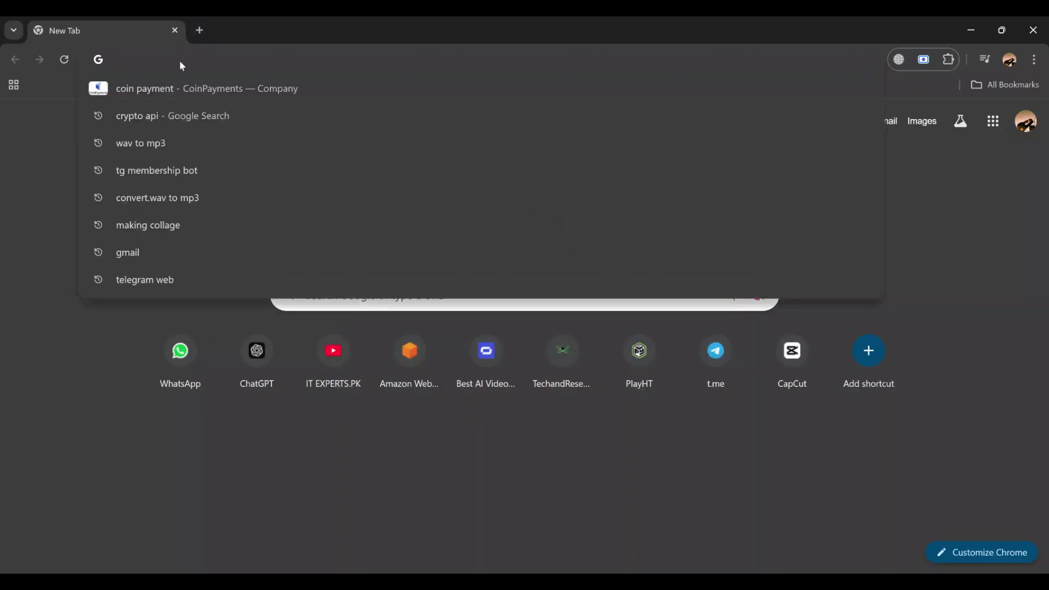
Step: Load coinpayments.net, submit the Sign Up form, and reach the 'Step 2 - Complete' activation-email notice
type("https://www.coinpayments.net/")
key("Return")
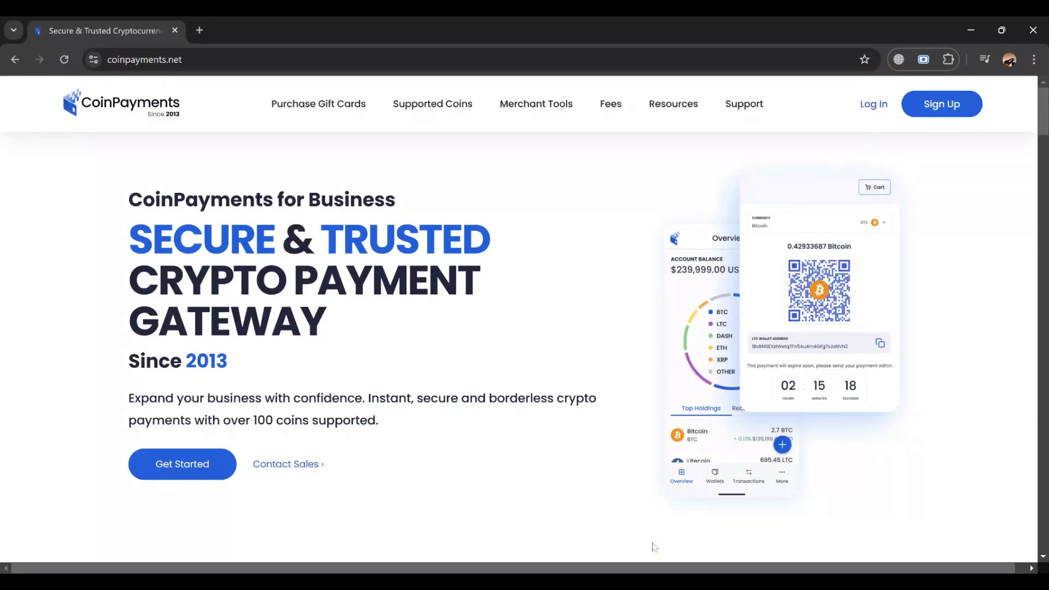
left_click(937, 115)
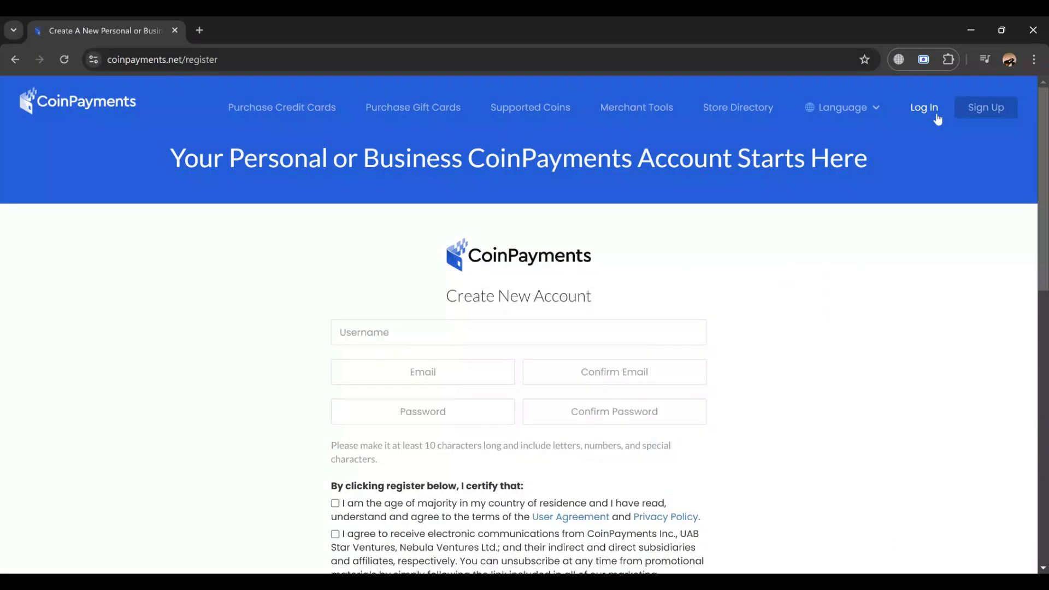
left_click_drag(1045, 255, 1046, 384)
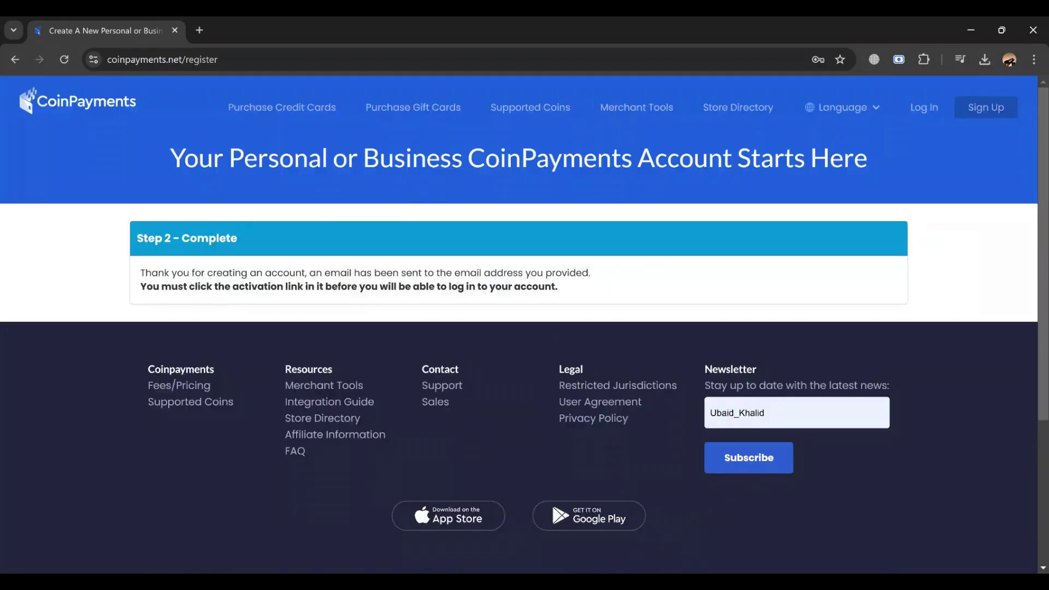
left_click_drag(137, 278, 611, 315)
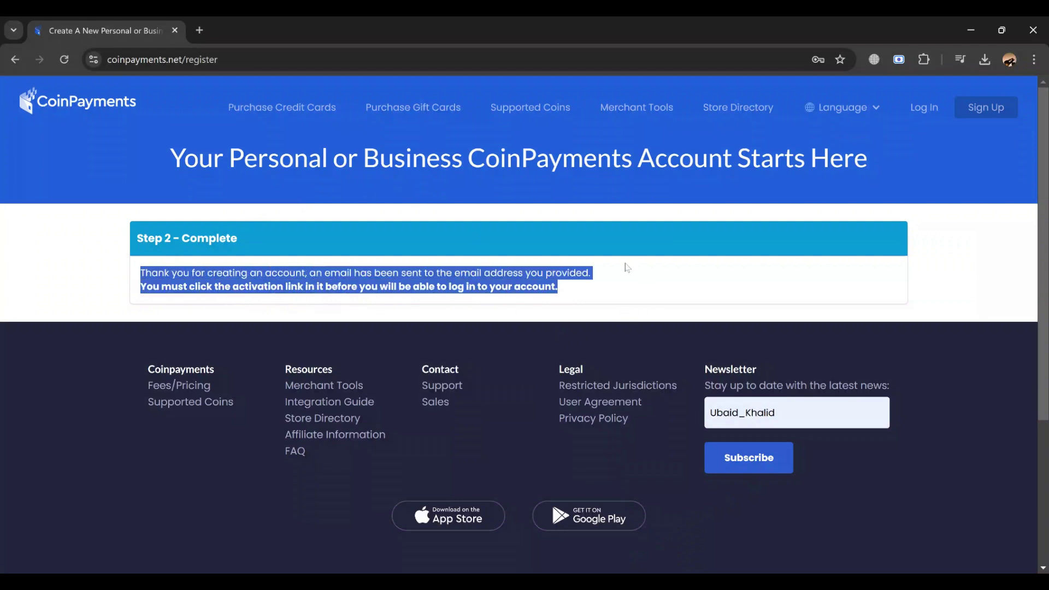
left_click(627, 293)
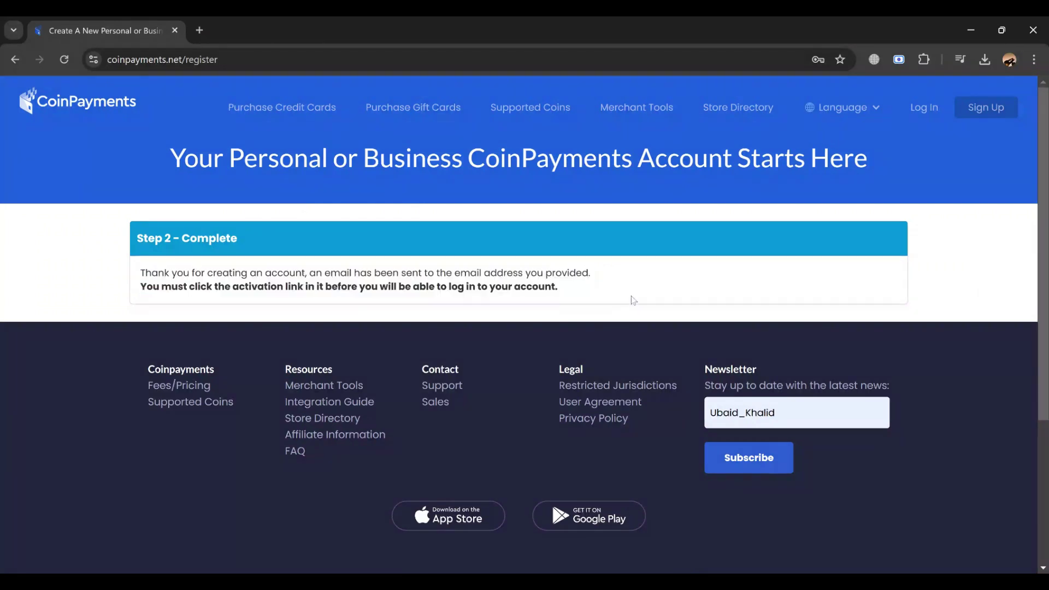
Step: Activate the account via the emailed link, then log in using the emailed 2FA code
left_click(727, 586)
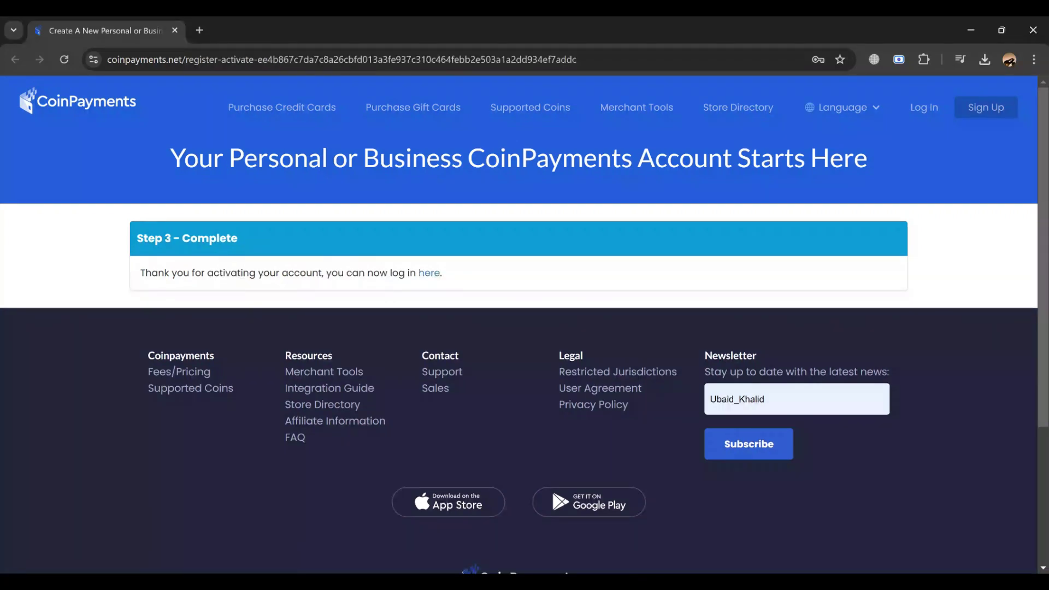
left_click_drag(136, 244, 532, 290)
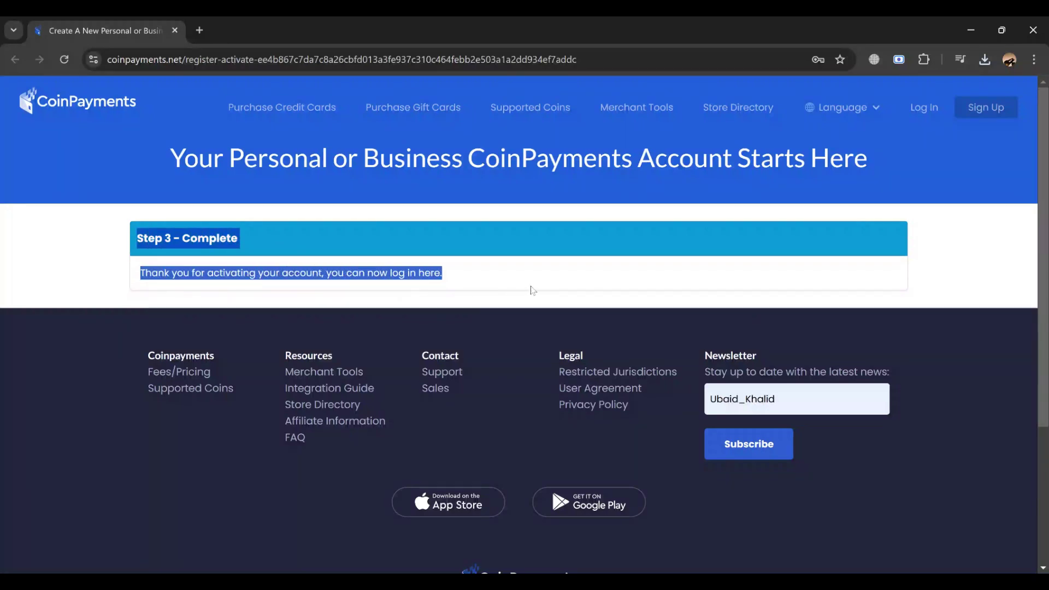
left_click(519, 276)
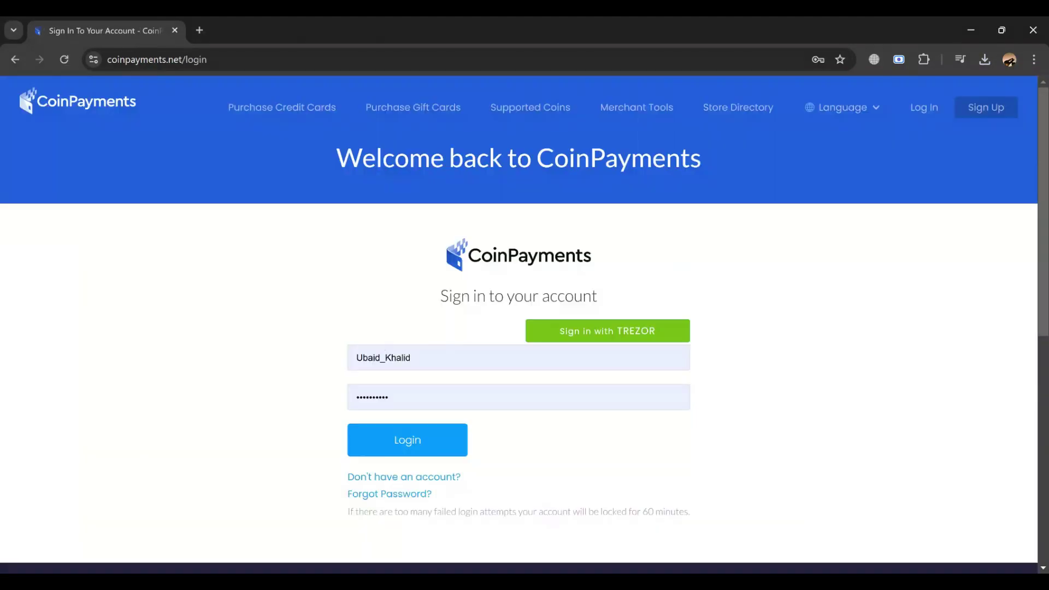
key("Return")
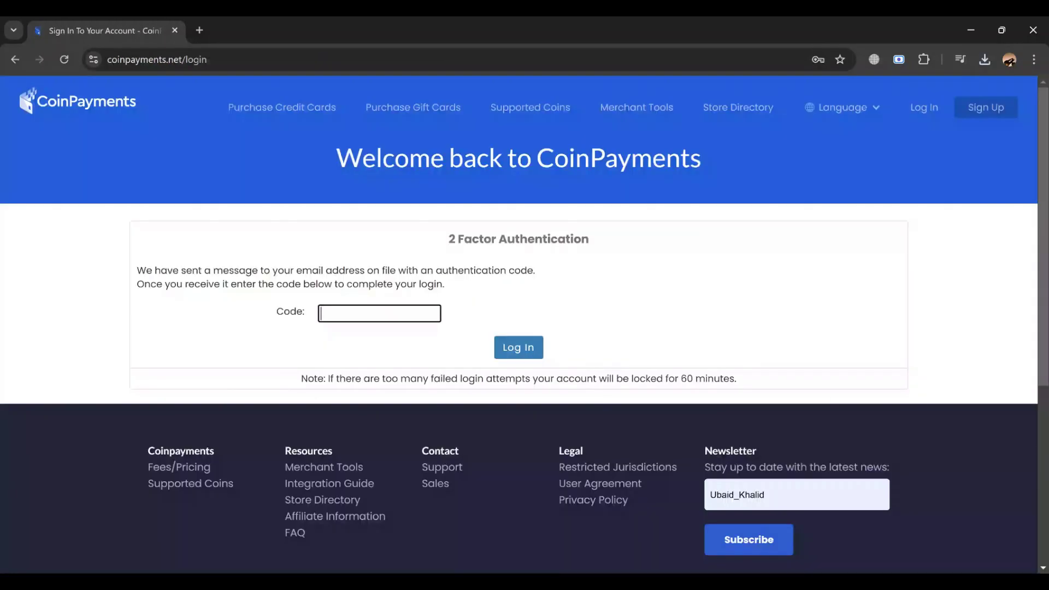
key("ctrl+v")
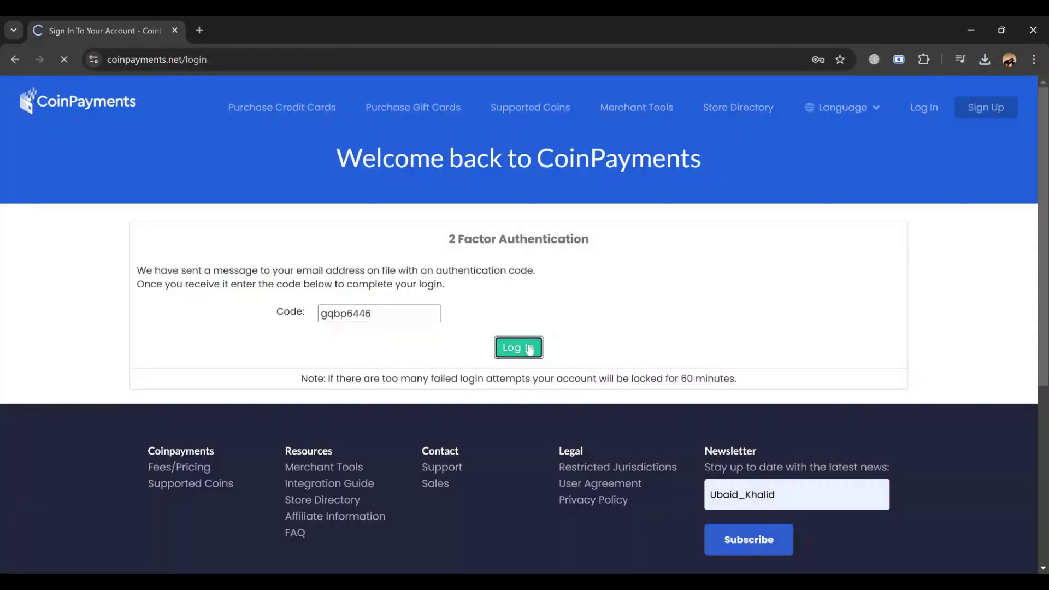
left_click(529, 349)
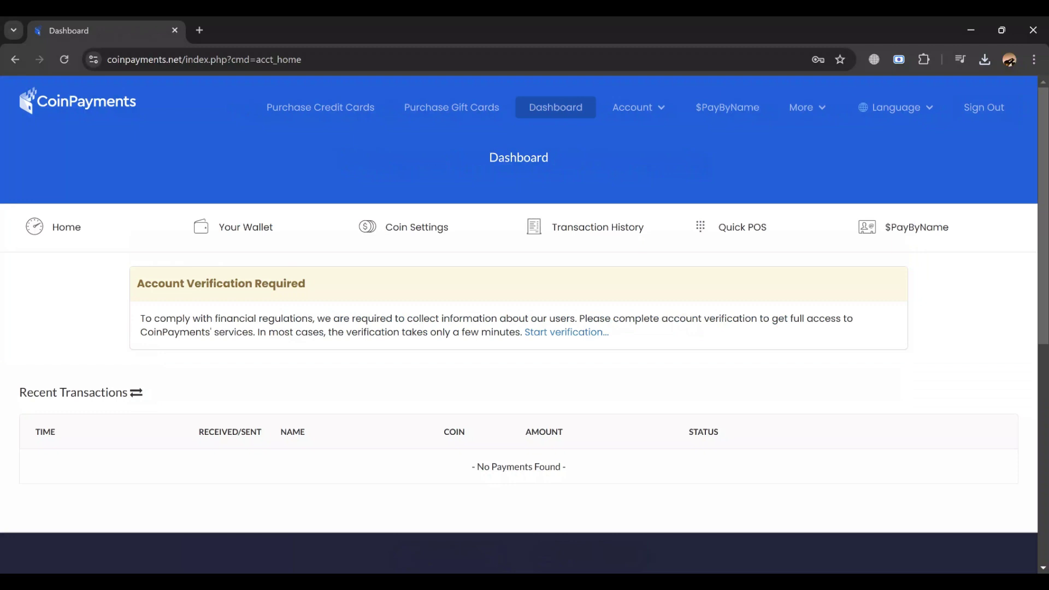
Step: Generate a second key on the Account > API Keys page, bringing the list to 2/10
left_click(662, 106)
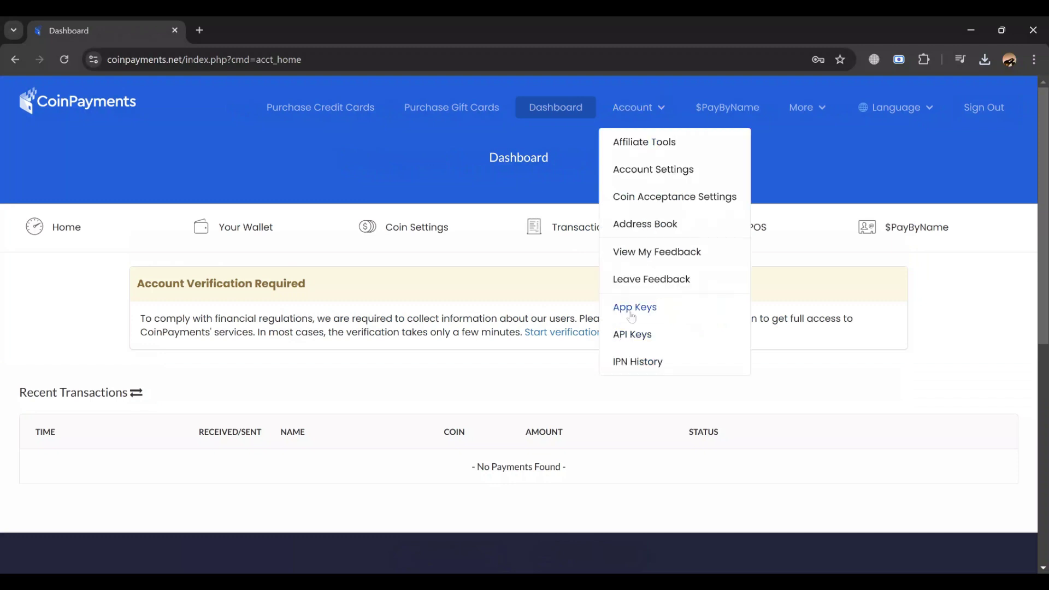
left_click(632, 335)
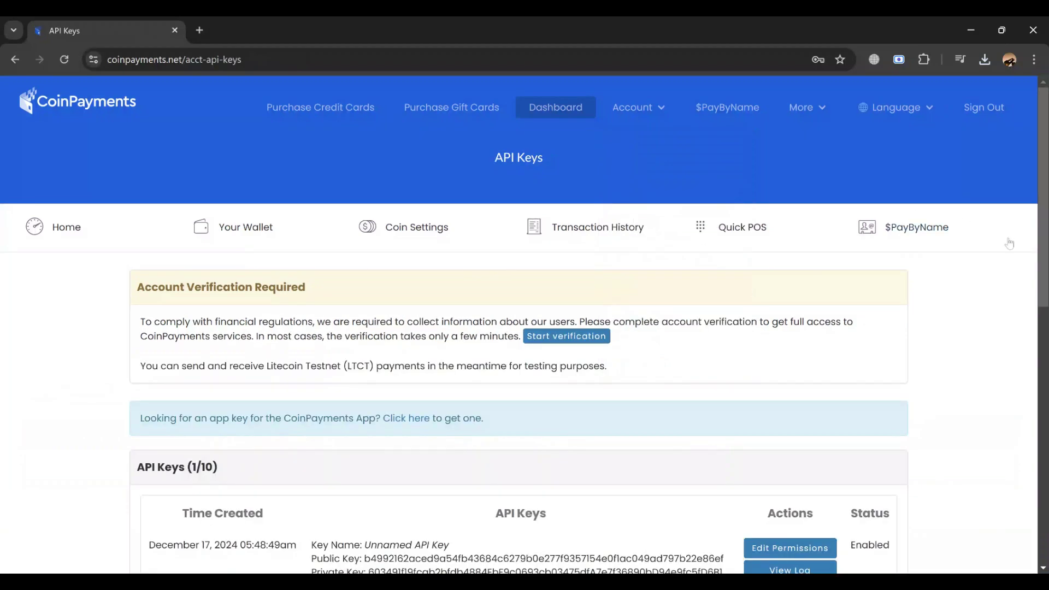
scroll(1040, 240, "down", 4)
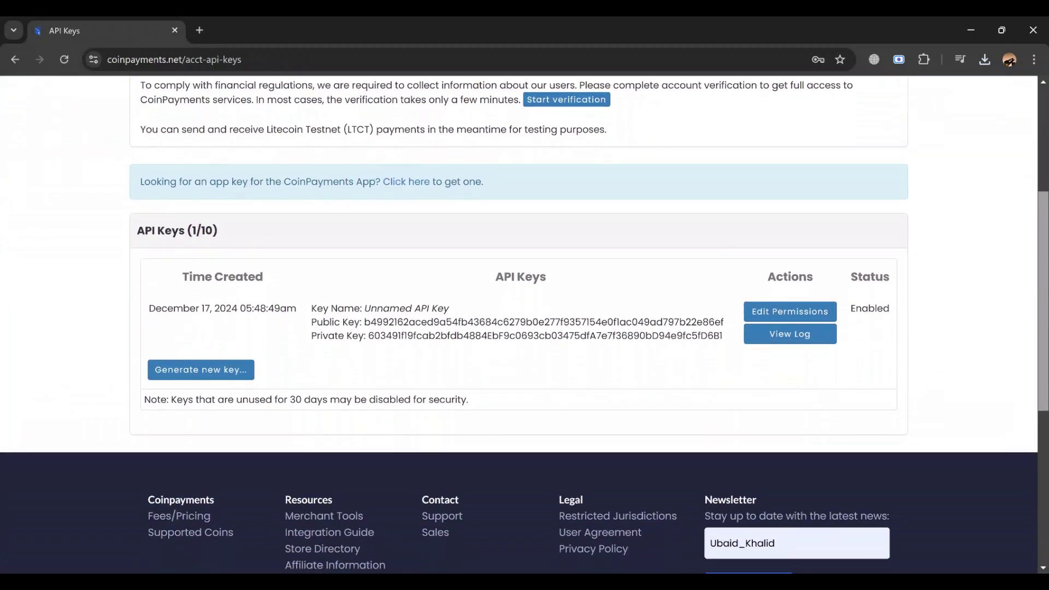
left_click(201, 376)
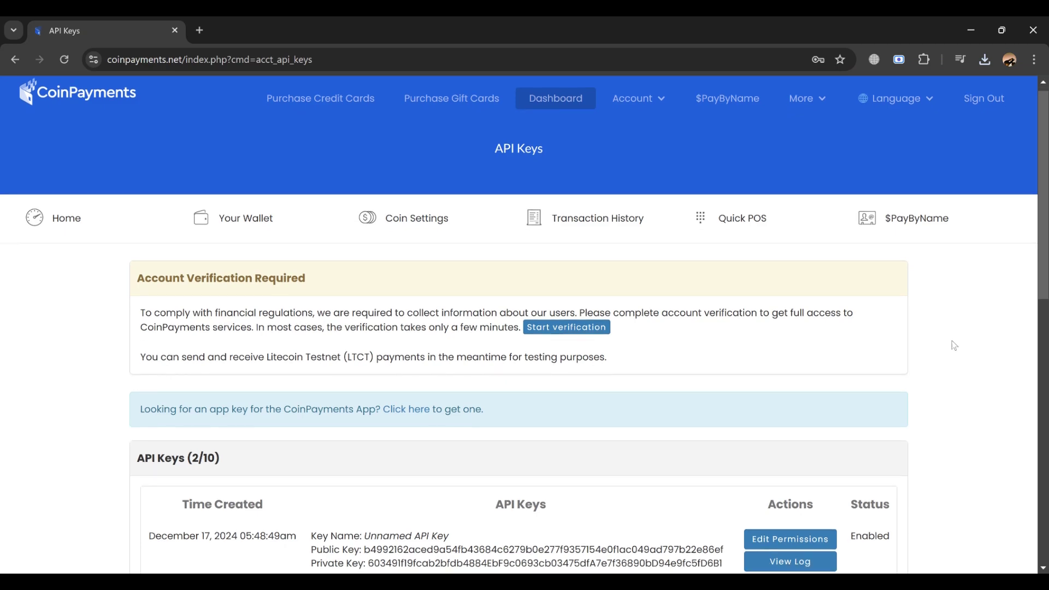
scroll(308, 315, "down", 5)
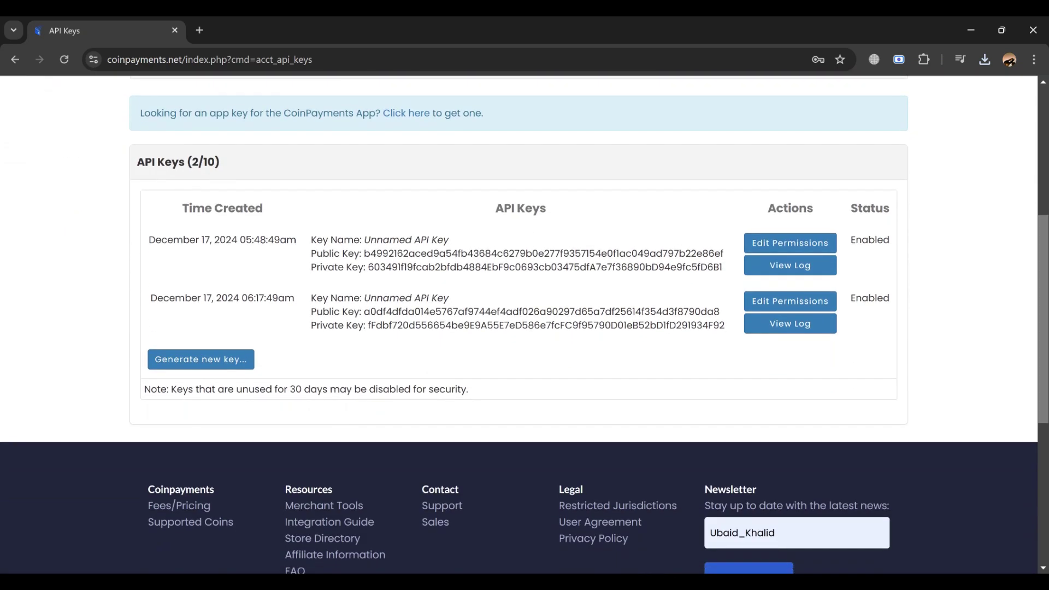
left_click_drag(316, 311, 736, 340)
left_click(734, 338)
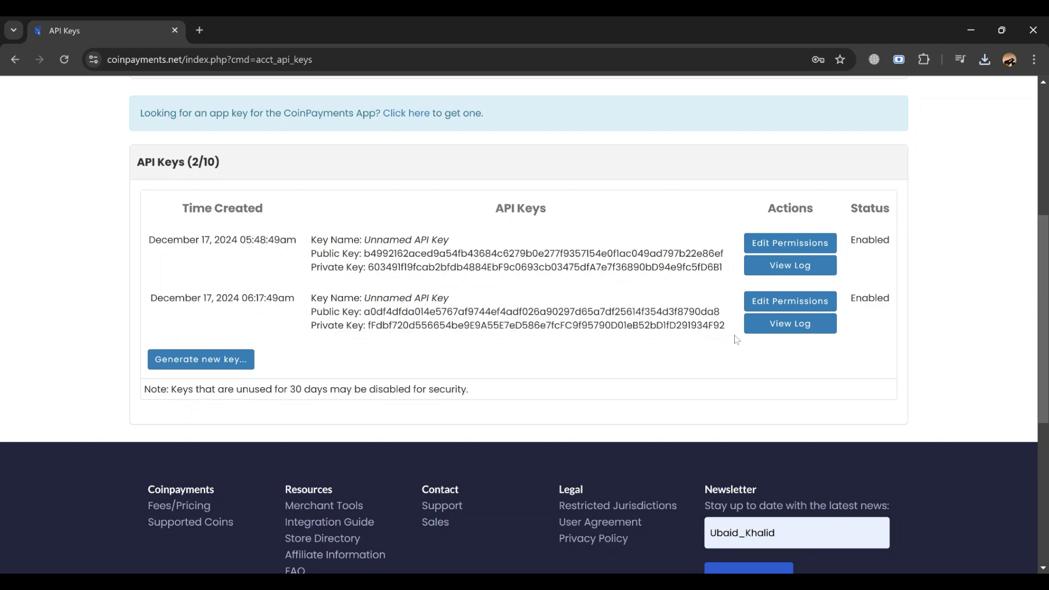
left_click(764, 307)
Step: Tick get_pbn_info for the second API key and update its permissions
scroll(763, 308, "down", 20)
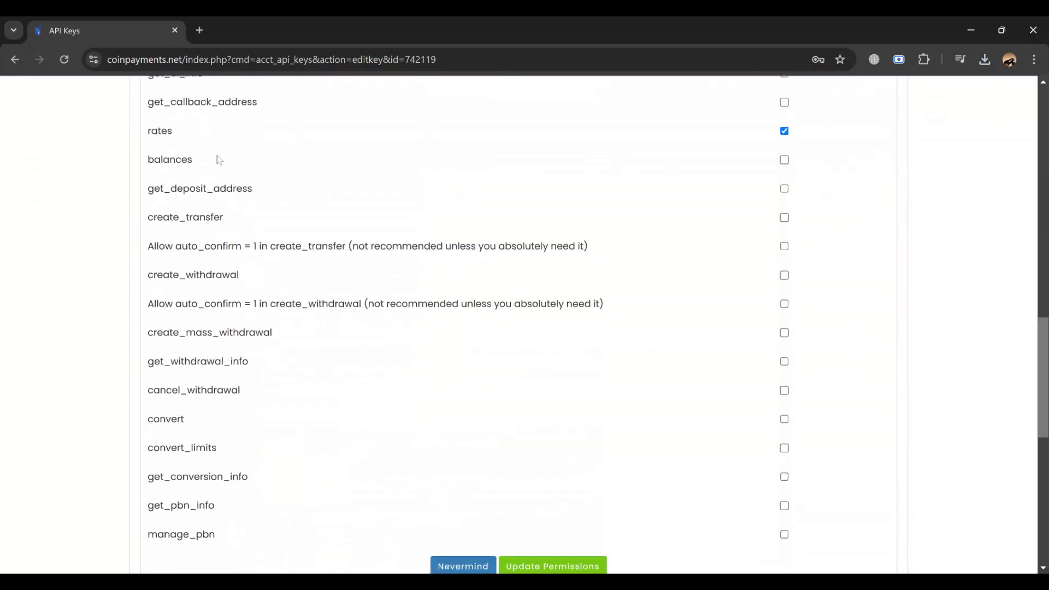
scroll(968, 391, "down", 5)
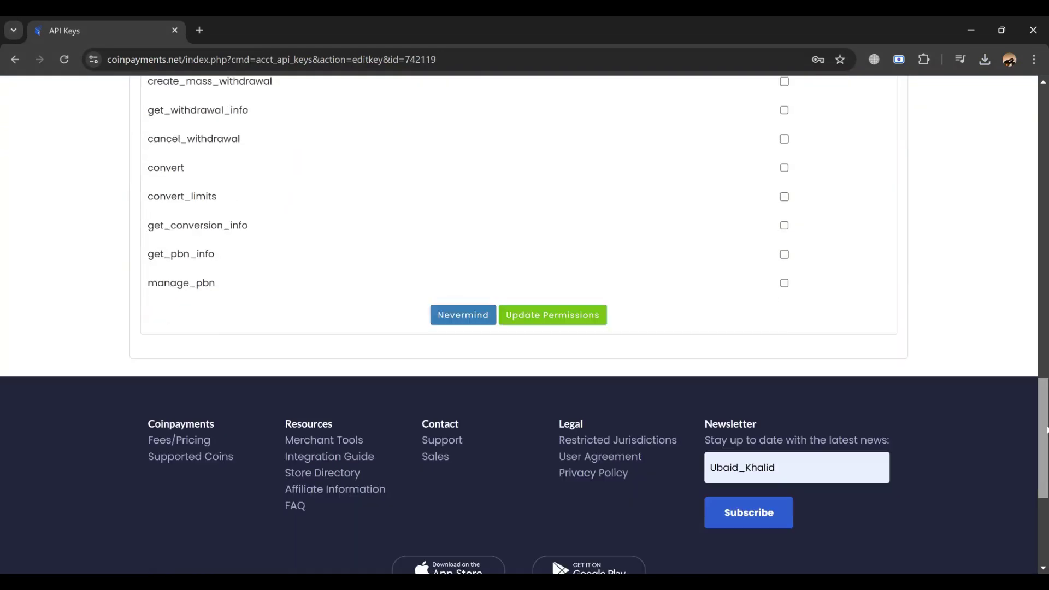
scroll(873, 395, "up", 4)
left_click(785, 427)
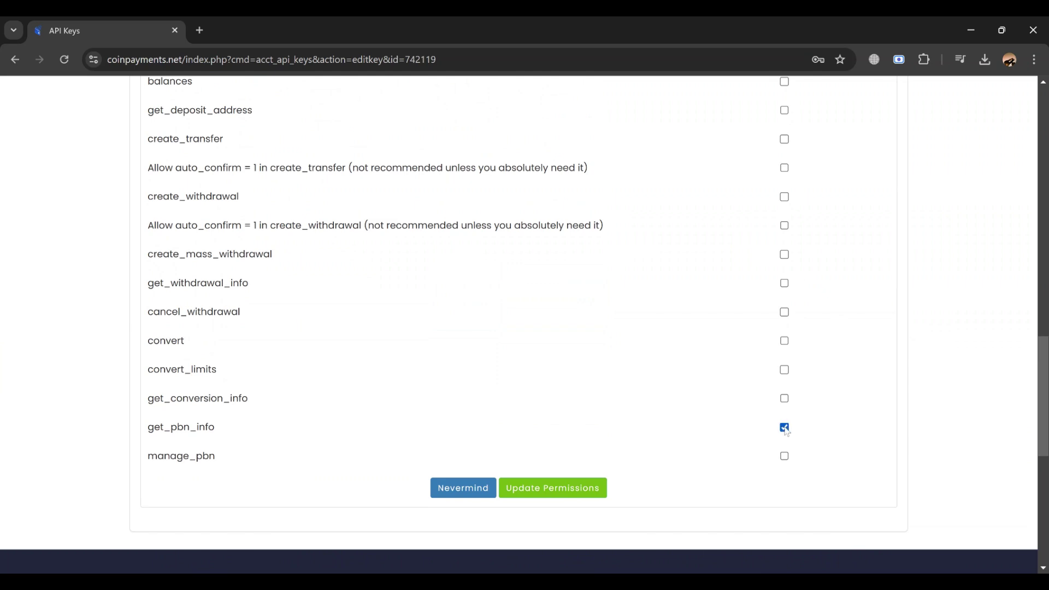
left_click(548, 488)
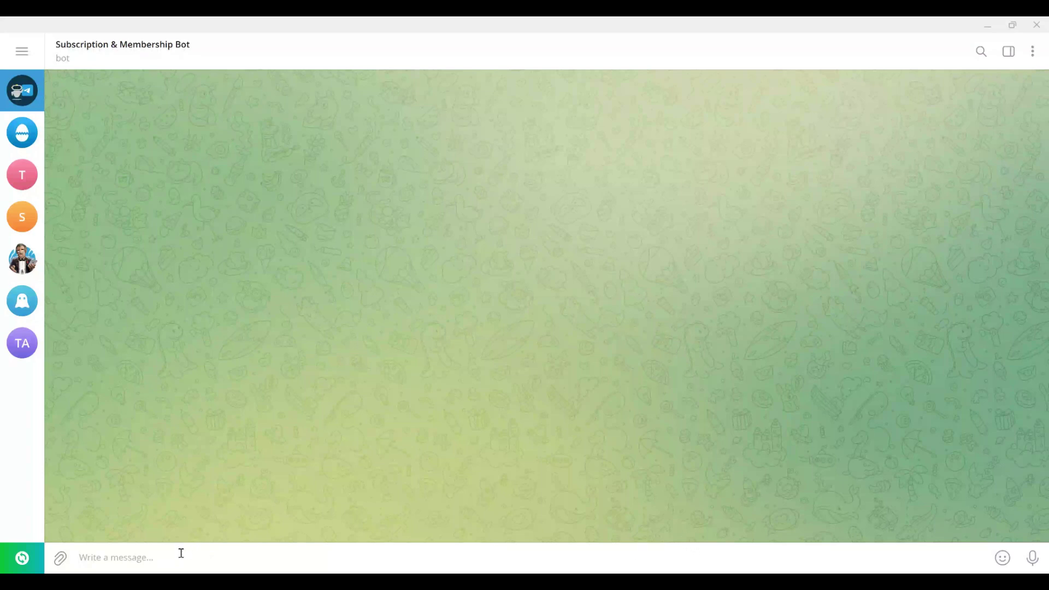
Step: Send the bot its admin command and choose Payment Integration > CoinPayments
type("/admin")
key("Return")
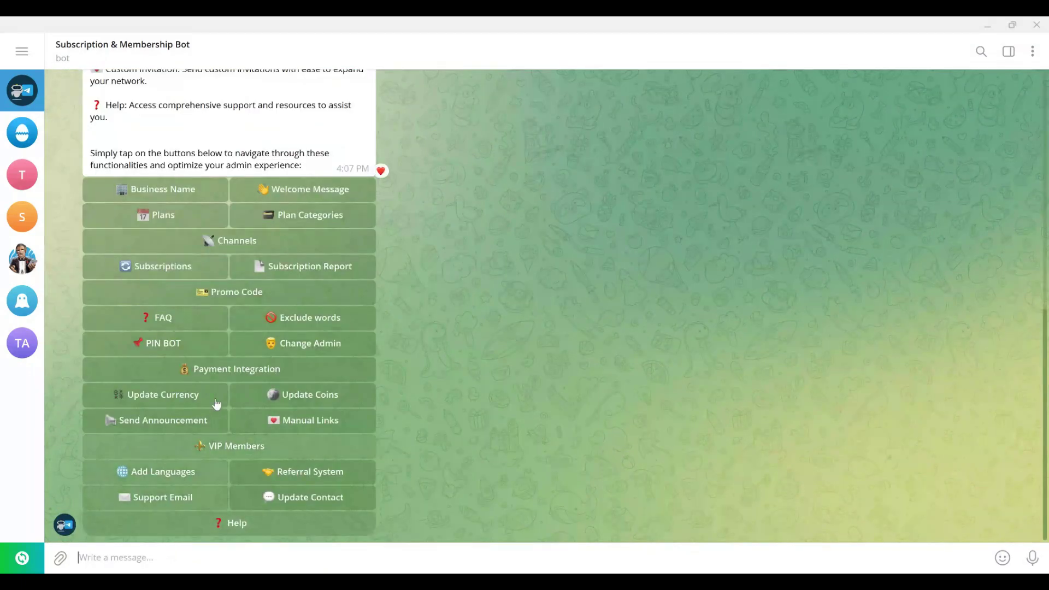
left_click(221, 376)
left_click(126, 472)
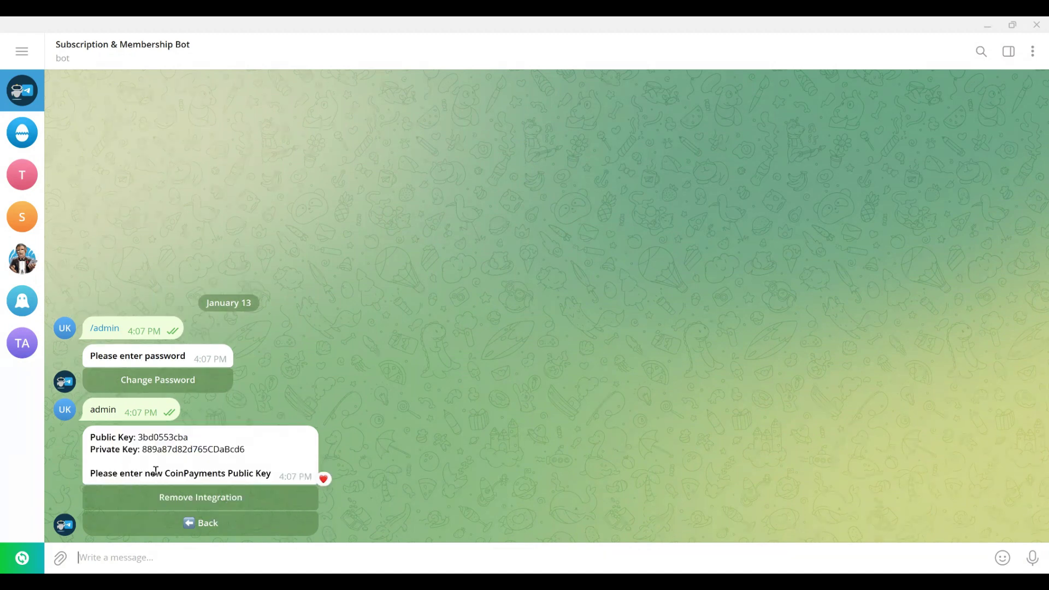
Step: Send the second key's public key to the bot, then its private key
left_click_drag(165, 473, 258, 474)
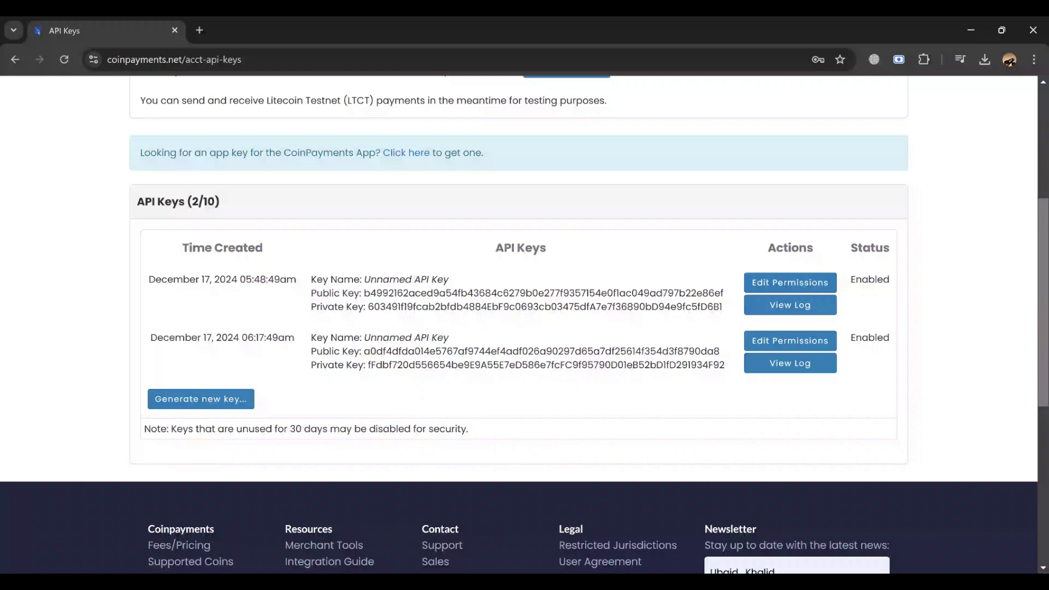
mouse_move(364, 351)
left_mouse_down()
mouse_move(731, 374)
mouse_move(713, 352)
mouse_move(722, 354)
mouse_move(361, 352)
left_mouse_up()
key("ctrl+c")
key("alt+Tab")
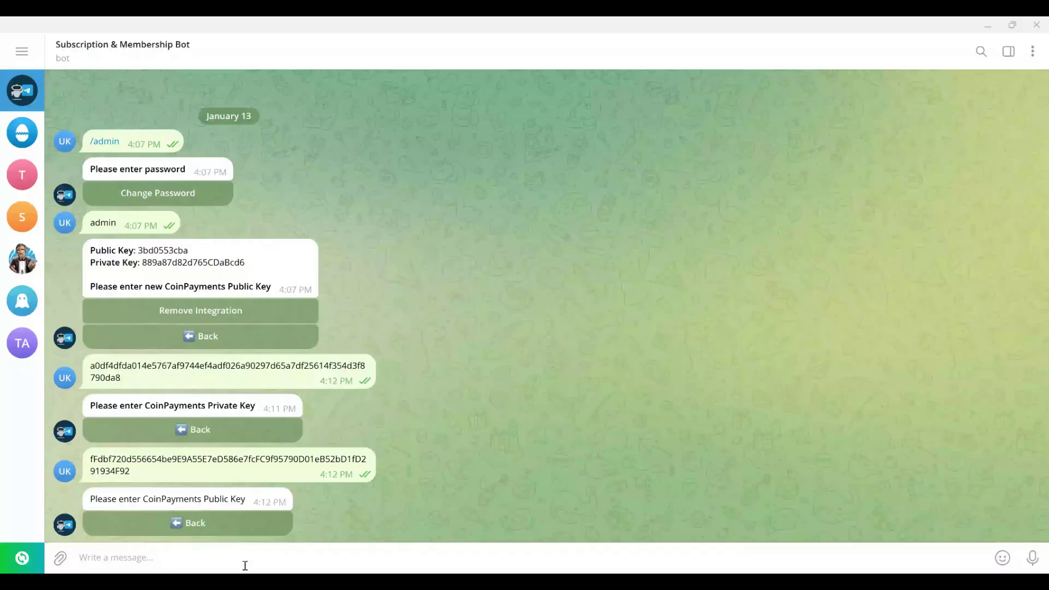
key("ctrl+v")
key("Return")
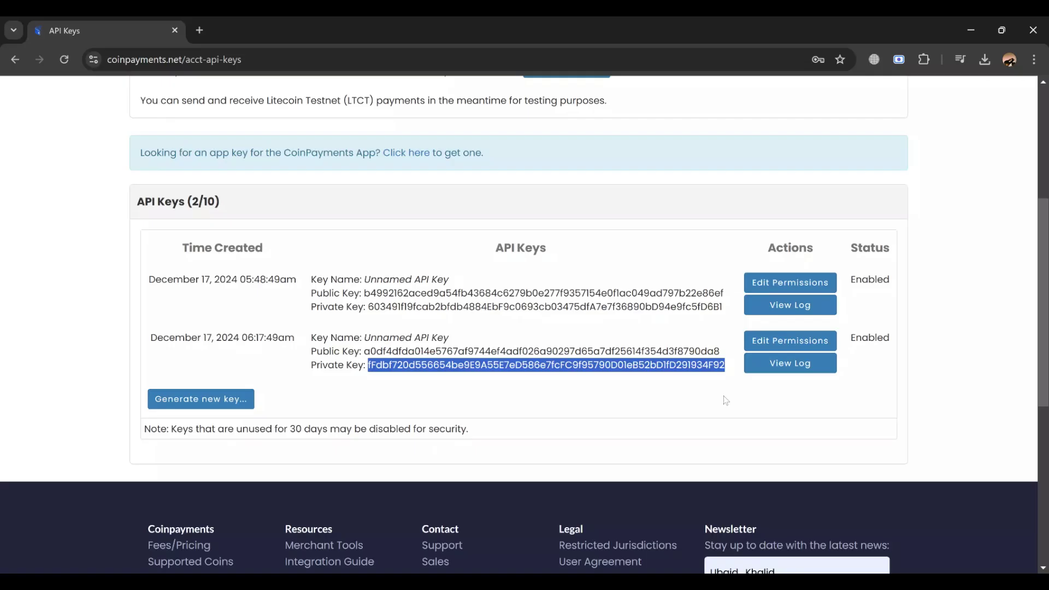
key("alt+Tab")
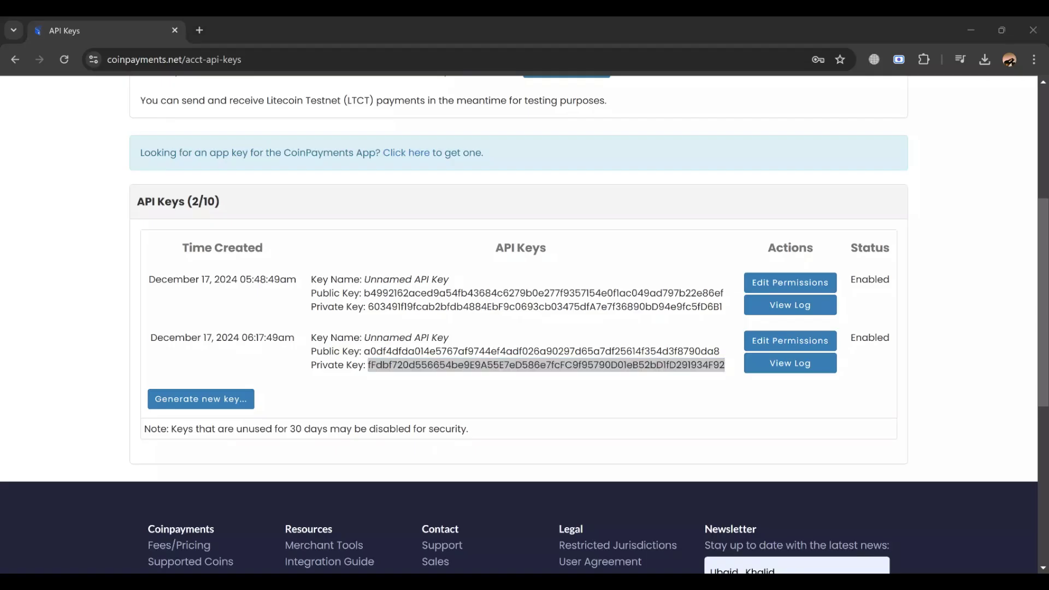
key("ctrl+v")
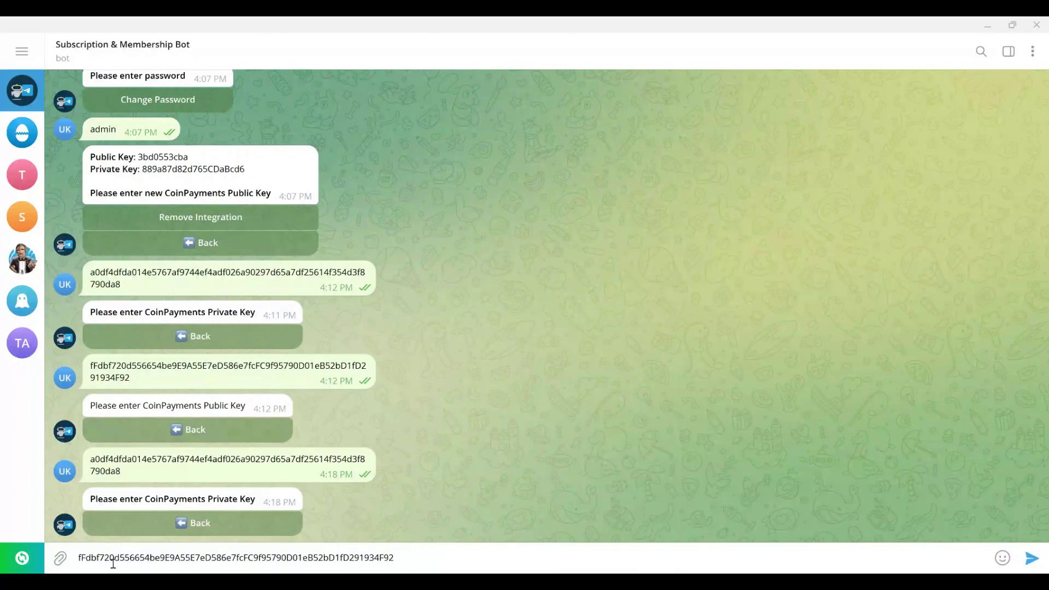
key("Return")
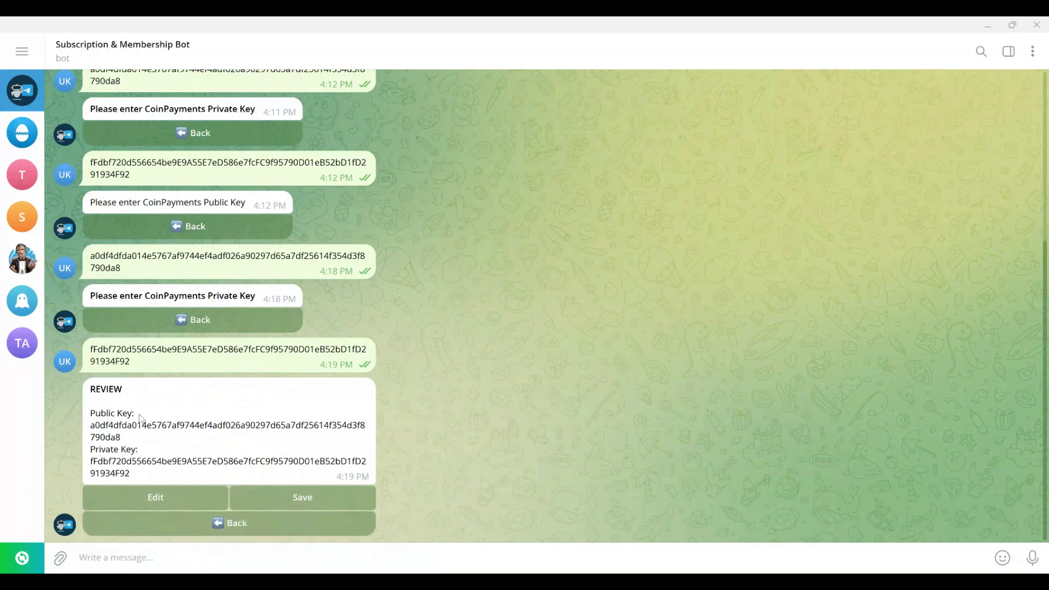
Step: Save the reviewed CoinPayments public and private keys in the bot
left_click(295, 504)
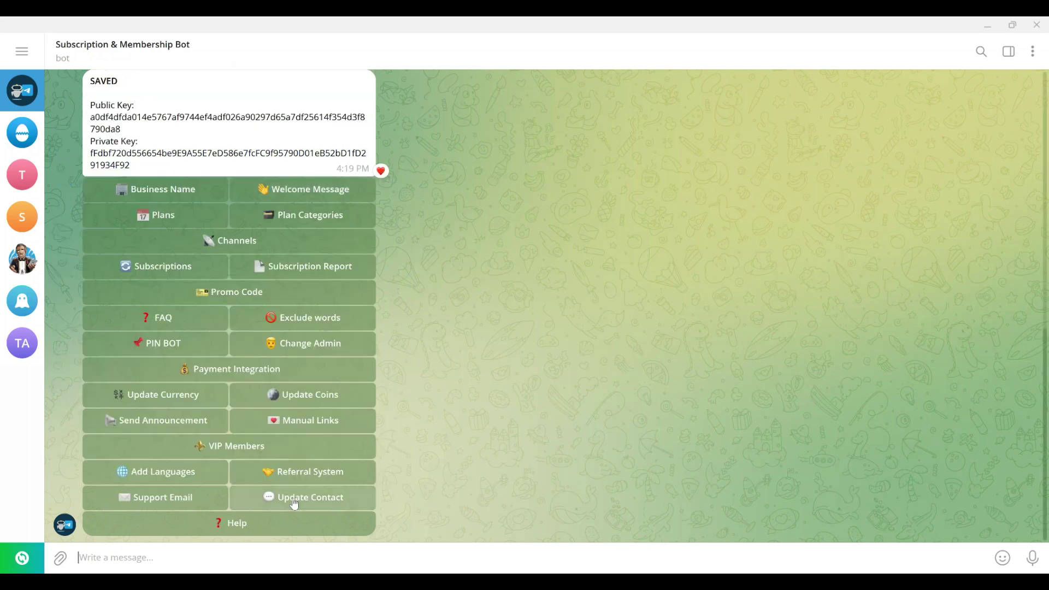
left_click_drag(90, 104, 141, 174)
left_click(140, 172)
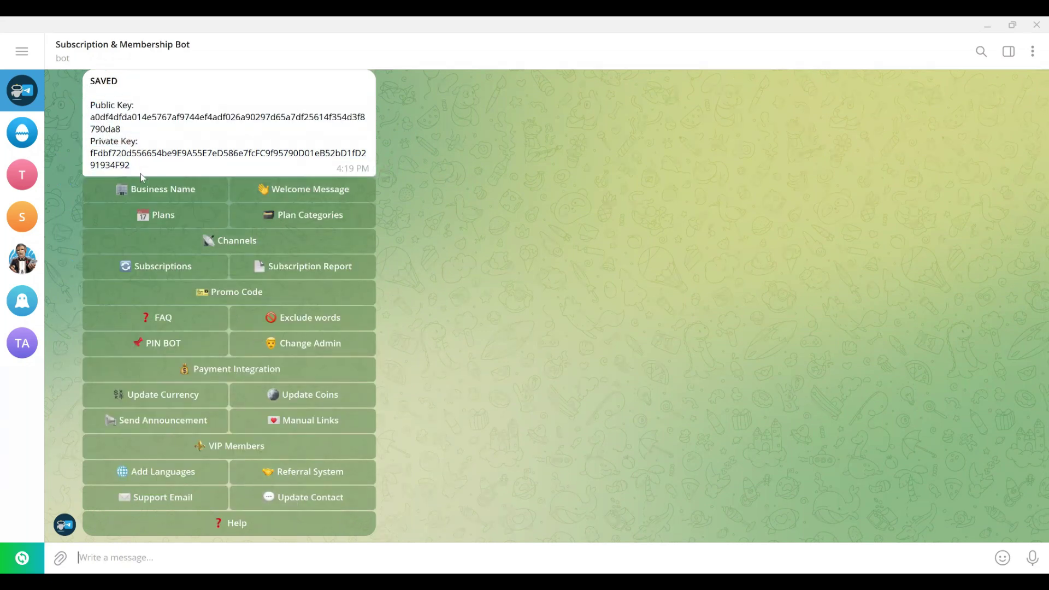
Step: Check Payment Integration > CoinPayments now shows the stored keys
left_click(227, 371)
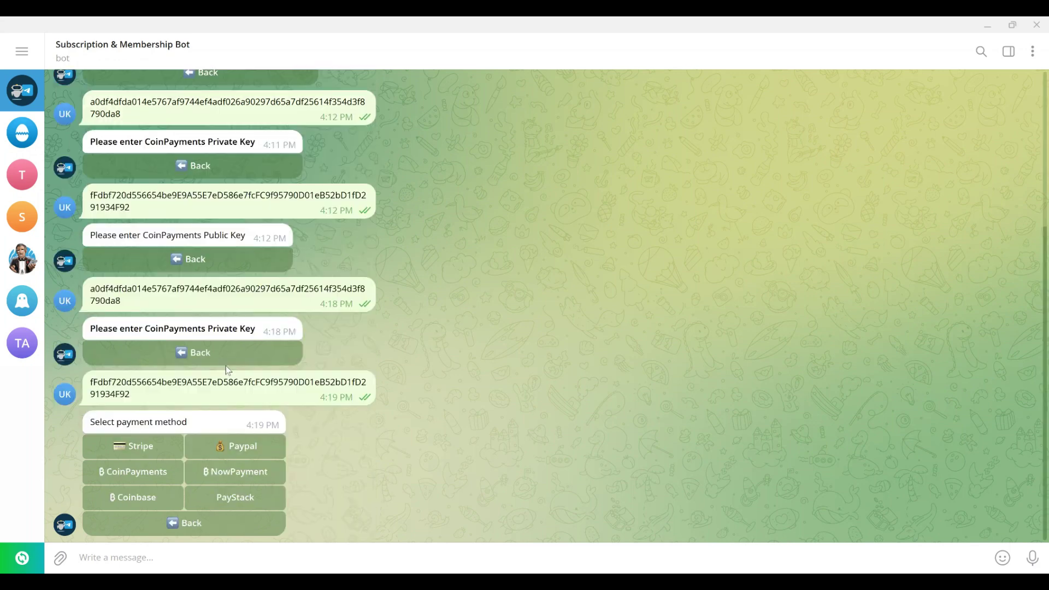
left_click(133, 471)
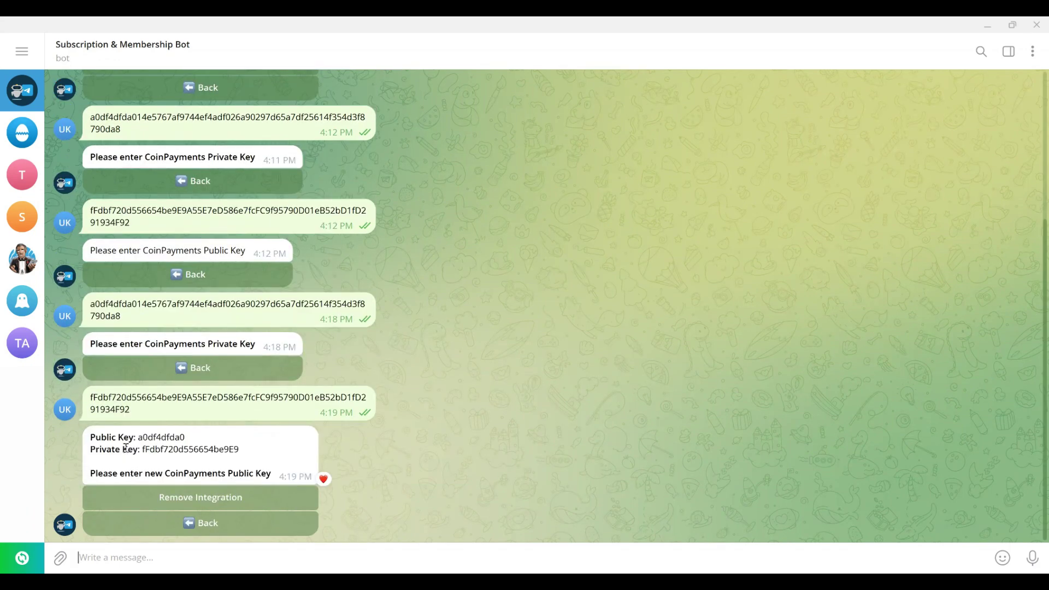
left_click_drag(109, 441, 251, 460)
left_click(250, 459)
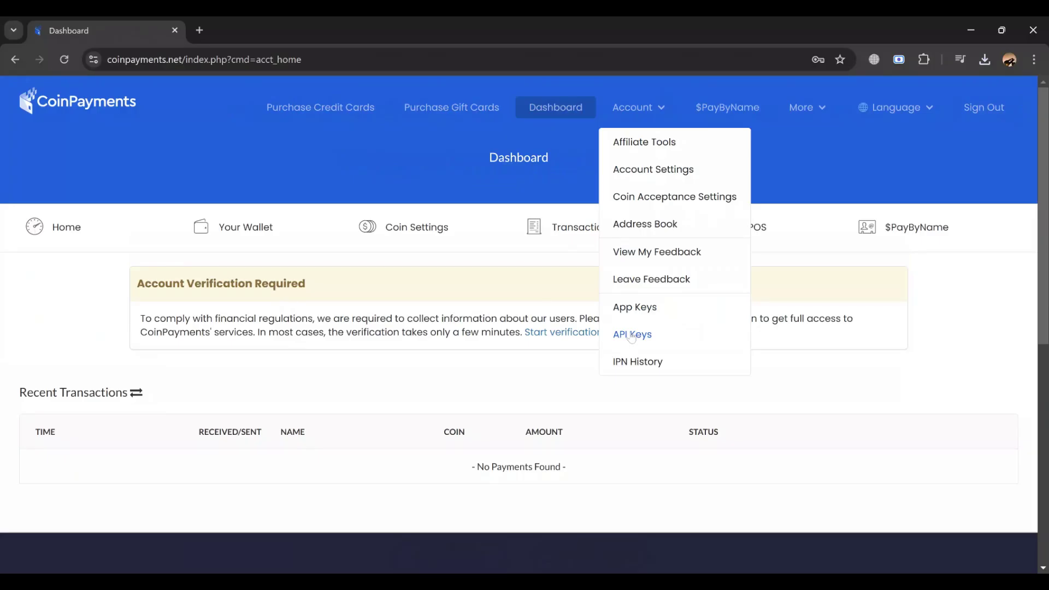
Step: Tick Litecoin Testnet (LTCT) in Coin Acceptance Settings, paying out To Balance
left_click(632, 335)
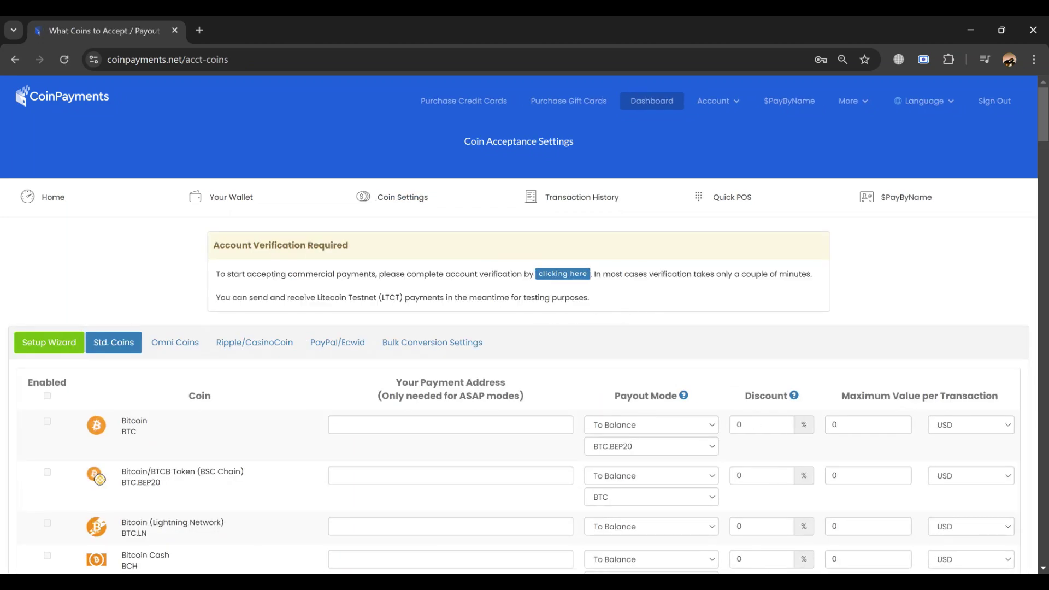
left_click_drag(1044, 128, 1043, 160)
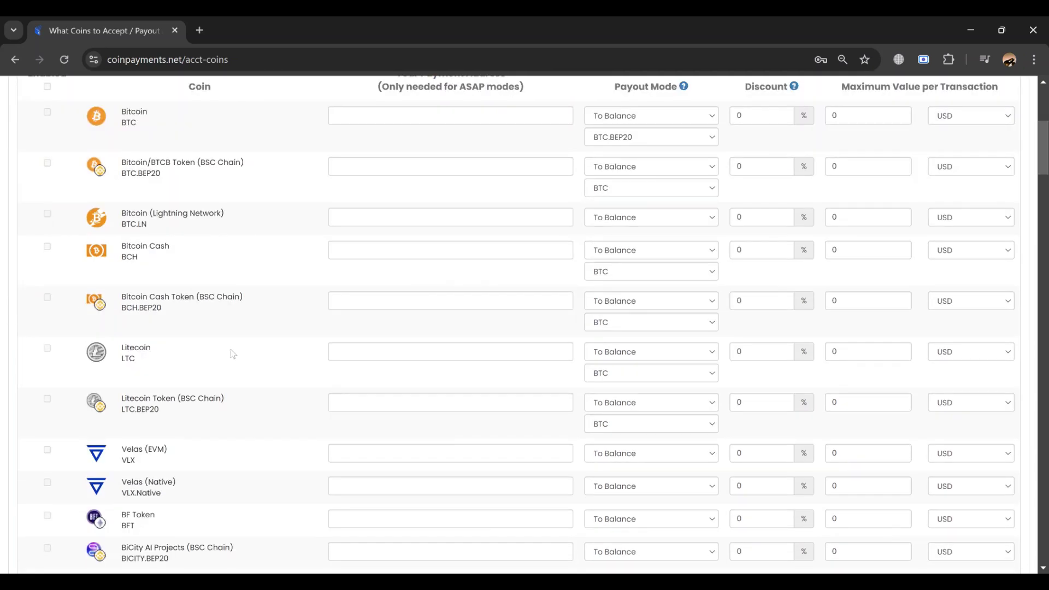
left_click_drag(1043, 151, 1043, 231)
scroll(60, 397, "down", 20)
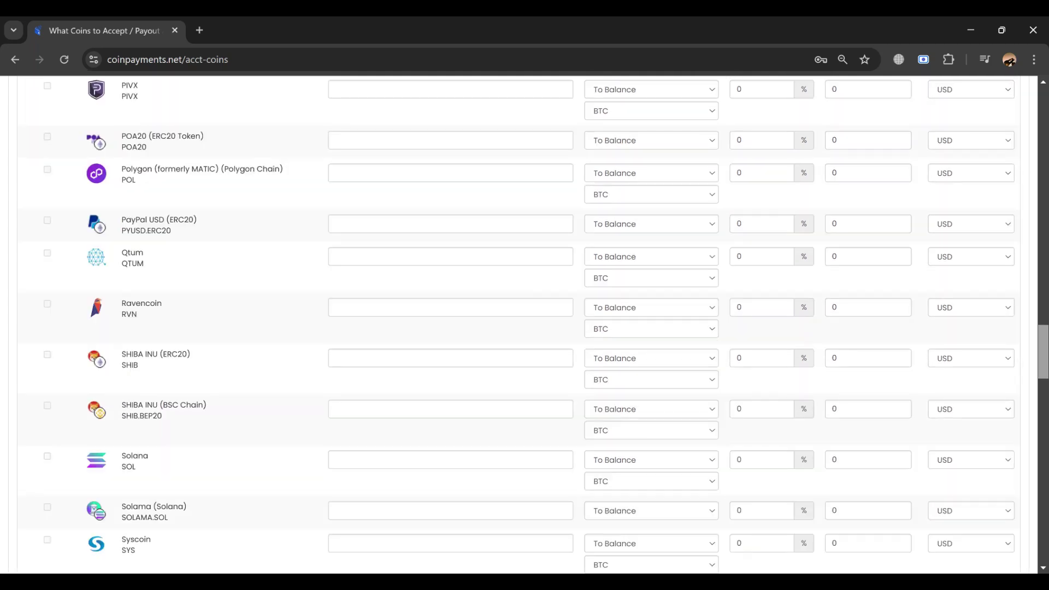
left_click(47, 409)
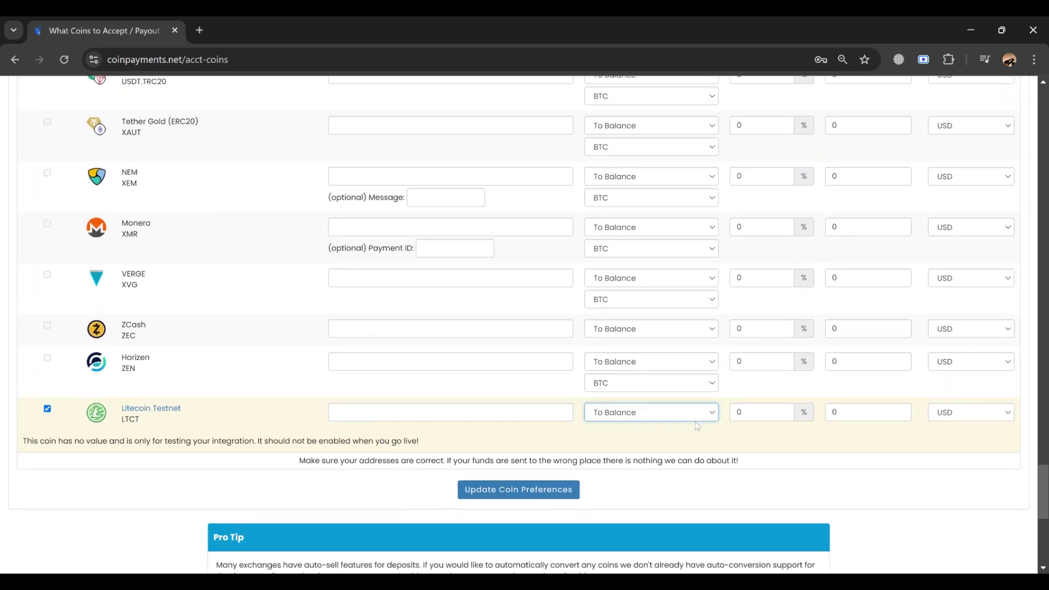
left_click_drag(1035, 479, 1040, 115)
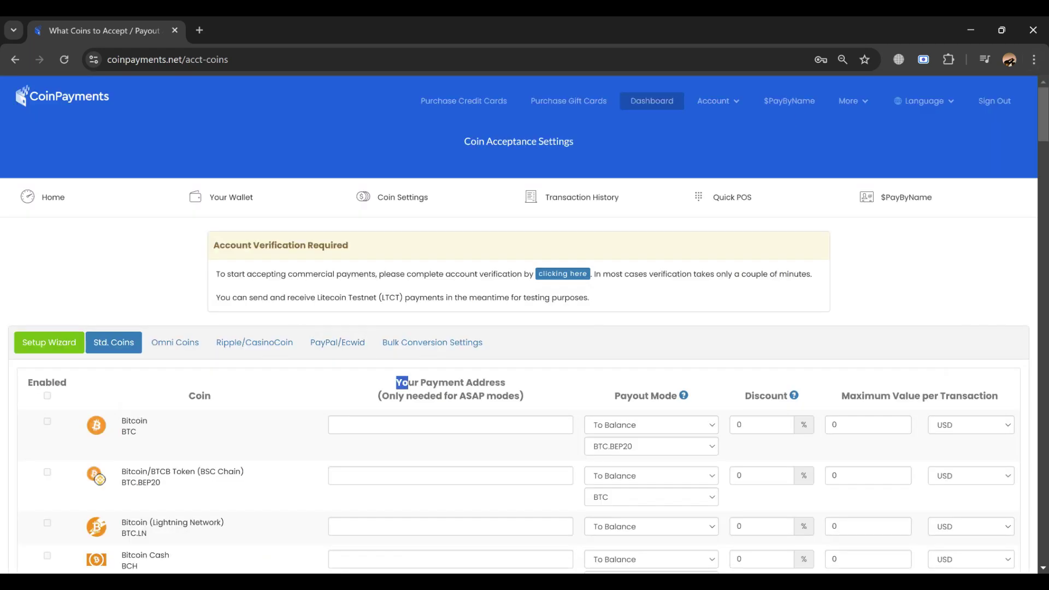
left_click_drag(391, 381, 906, 410)
left_click_drag(1007, 401, 644, 384)
left_click(644, 384)
left_click_drag(1042, 118, 1044, 502)
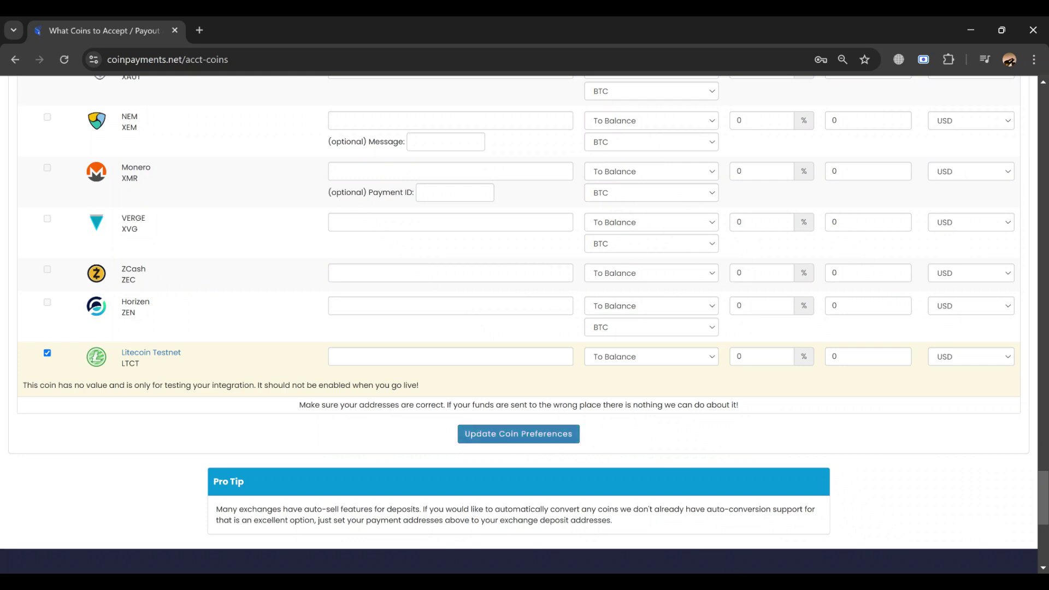
left_click(729, 581)
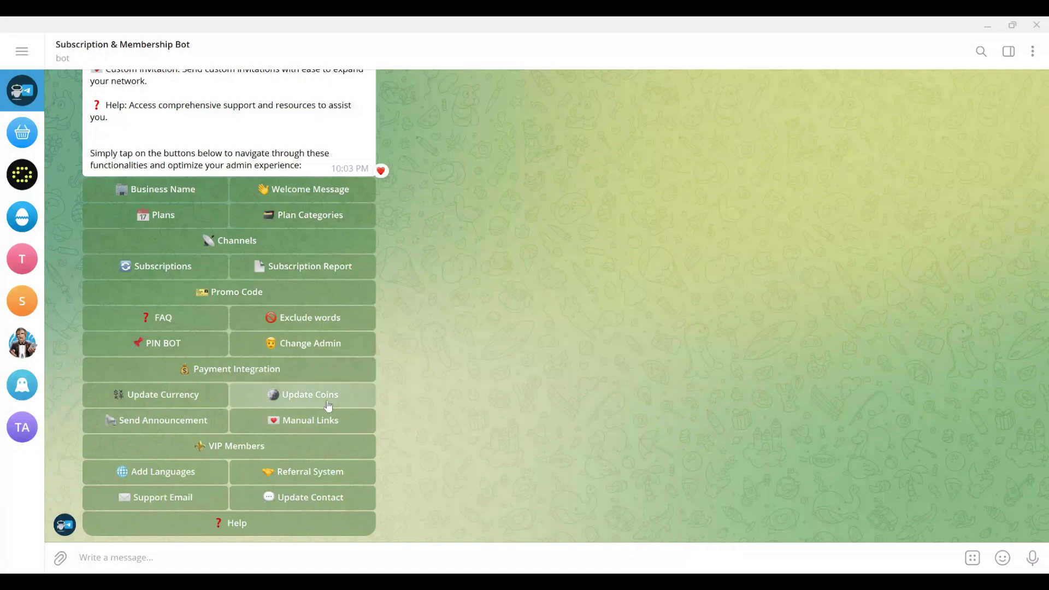
Step: View the bot's current coins and remove ltct
left_click(277, 395)
left_click(190, 479)
left_click_drag(92, 426, 100, 448)
left_click(101, 448)
left_click(160, 497)
left_click(162, 499)
left_click_drag(100, 474, 194, 475)
left_click(194, 474)
Step: Add LTC as a bot coin, then choose to add another custom coin
left_click(169, 532)
left_click(127, 476)
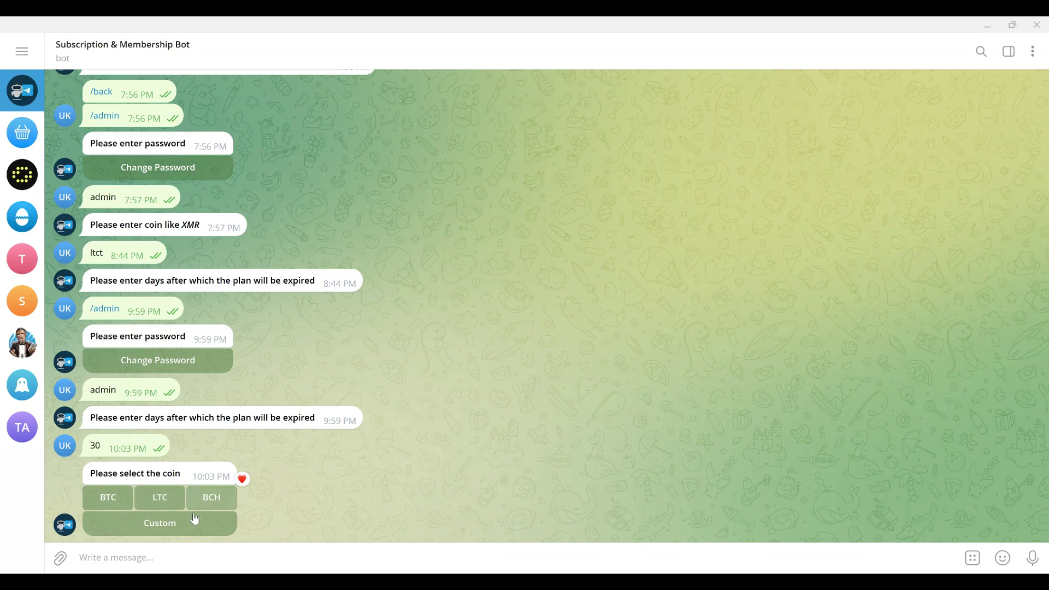
left_click(165, 508)
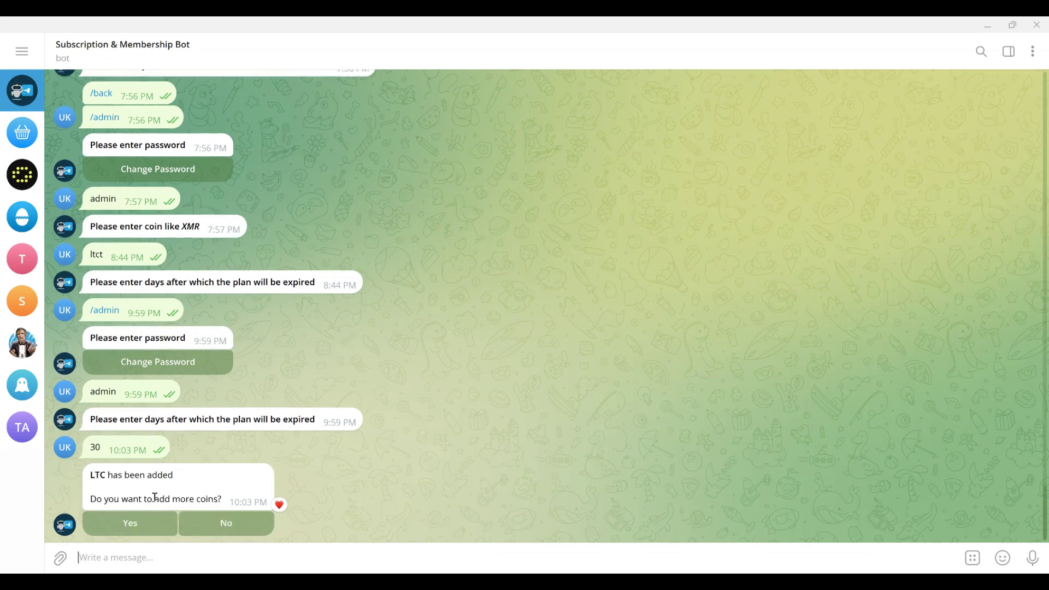
left_click(156, 523)
left_click(158, 521)
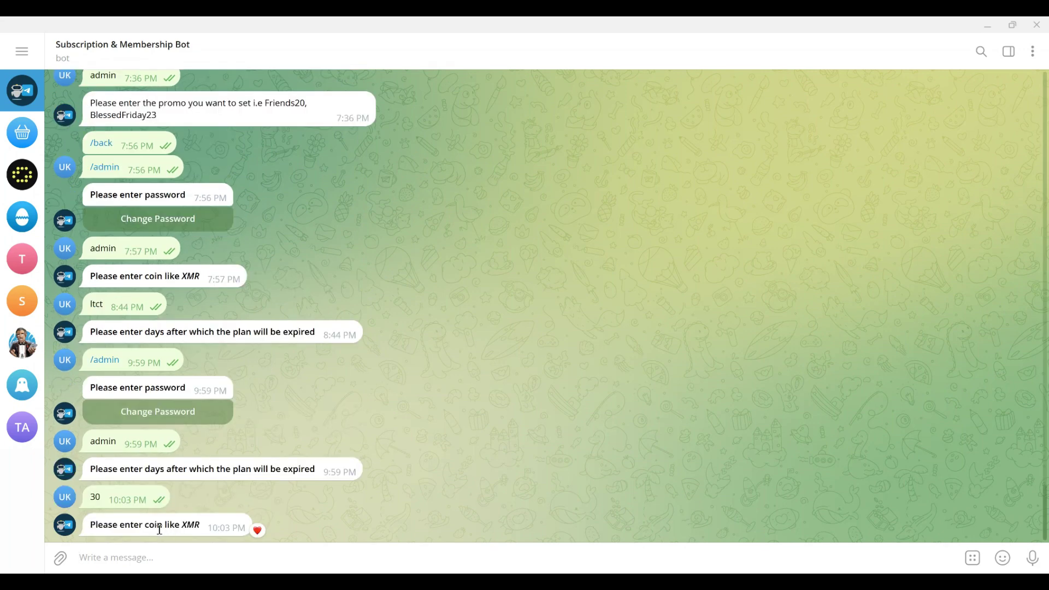
left_click_drag(181, 525, 200, 526)
left_click(201, 529)
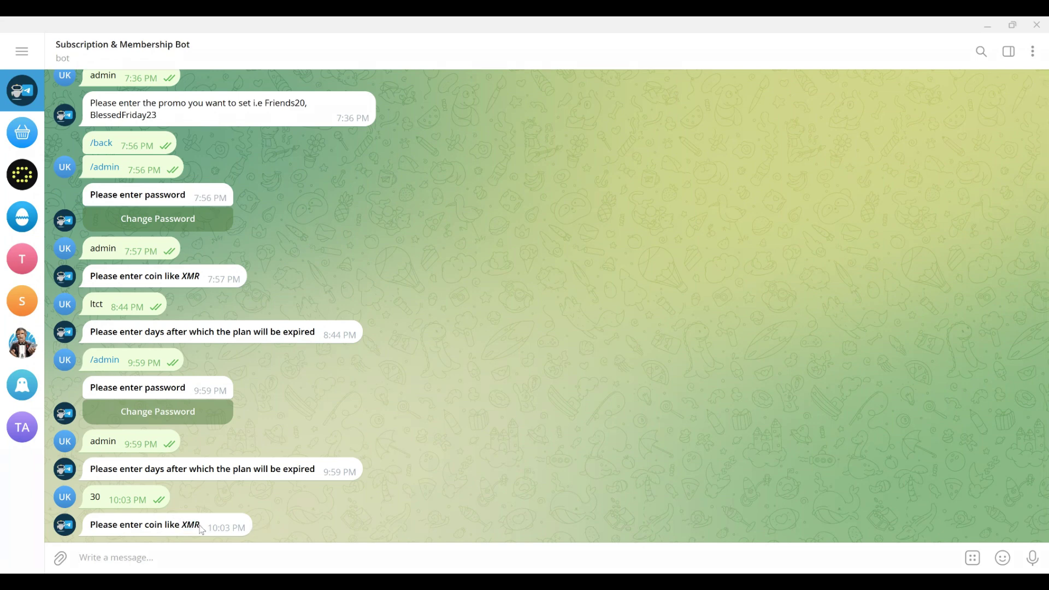
Step: Copy the Monero code XMR from CoinPayments' coin list and send it as the custom coin
left_click(737, 584)
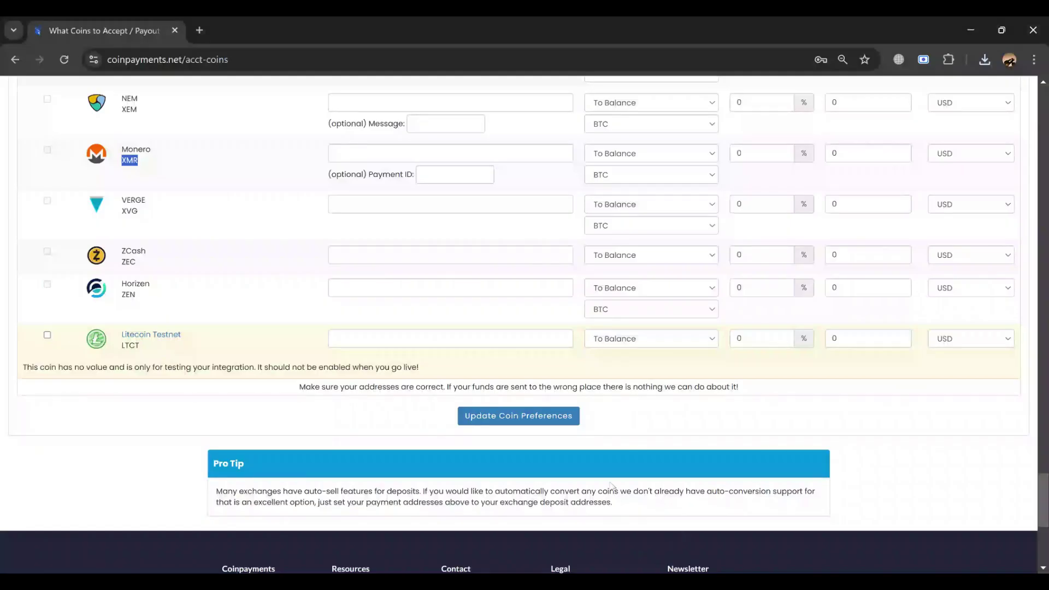
left_click_drag(125, 346, 141, 347)
double_click(129, 295)
double_click(129, 262)
double_click(130, 160)
key("ctrl+c")
key("alt+Tab")
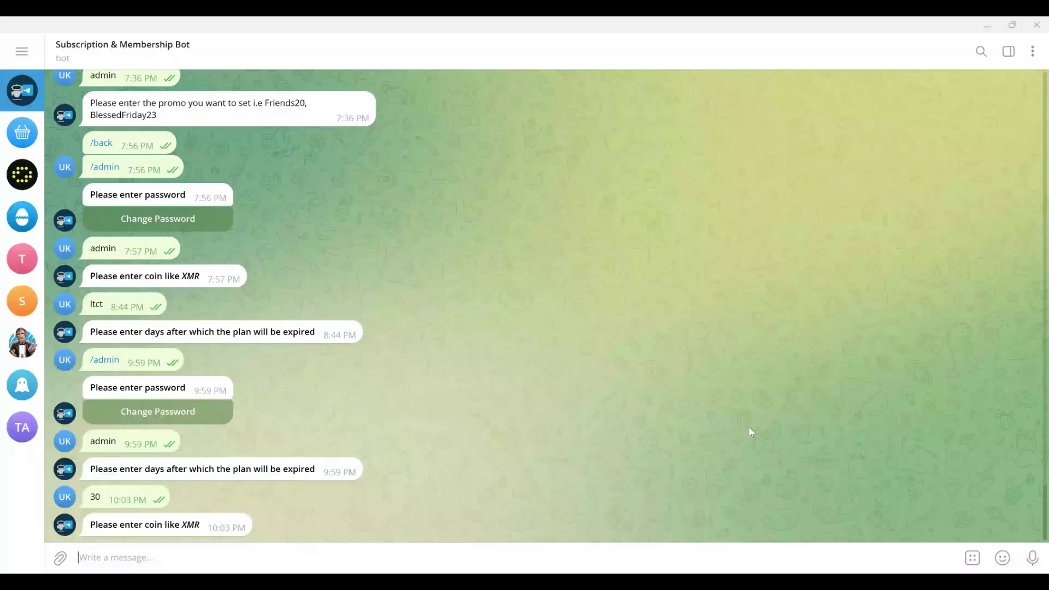
key("ctrl+v")
key("Return")
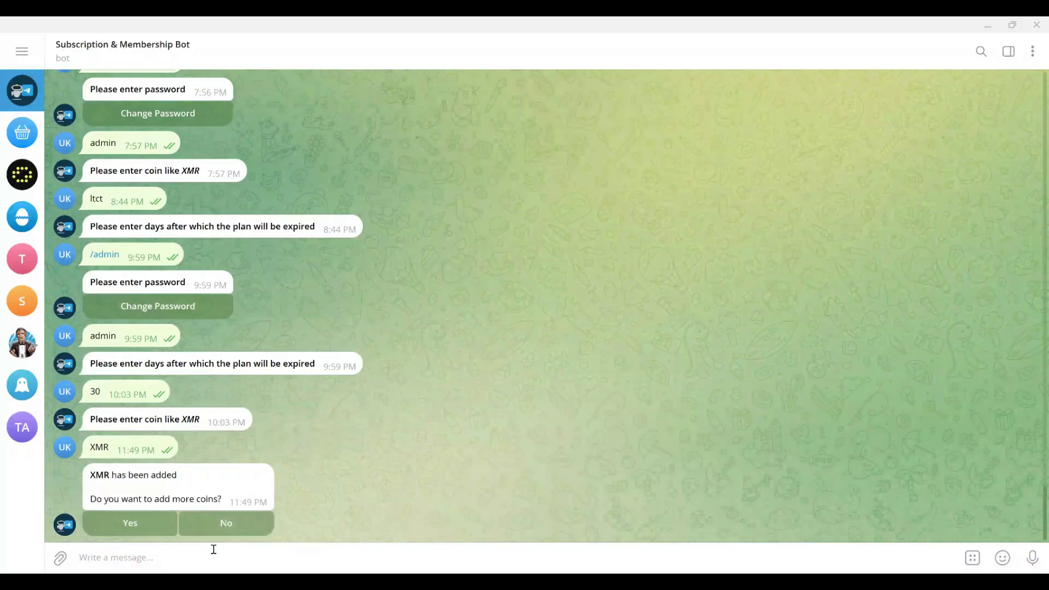